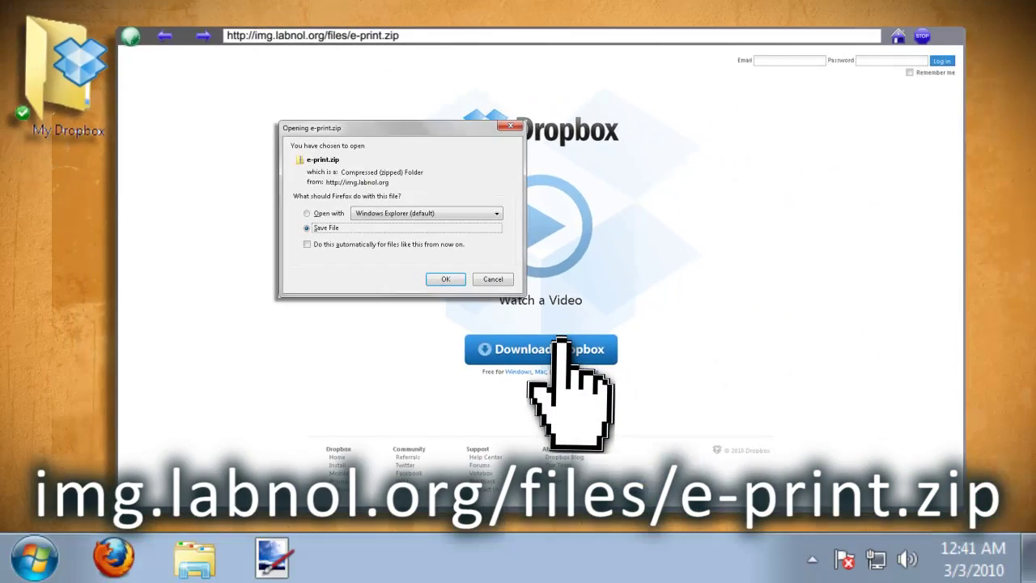
- Save and extract e-print.zip, then run eprint to create the PrintQueue folder in My Dropbox
click(445, 279)
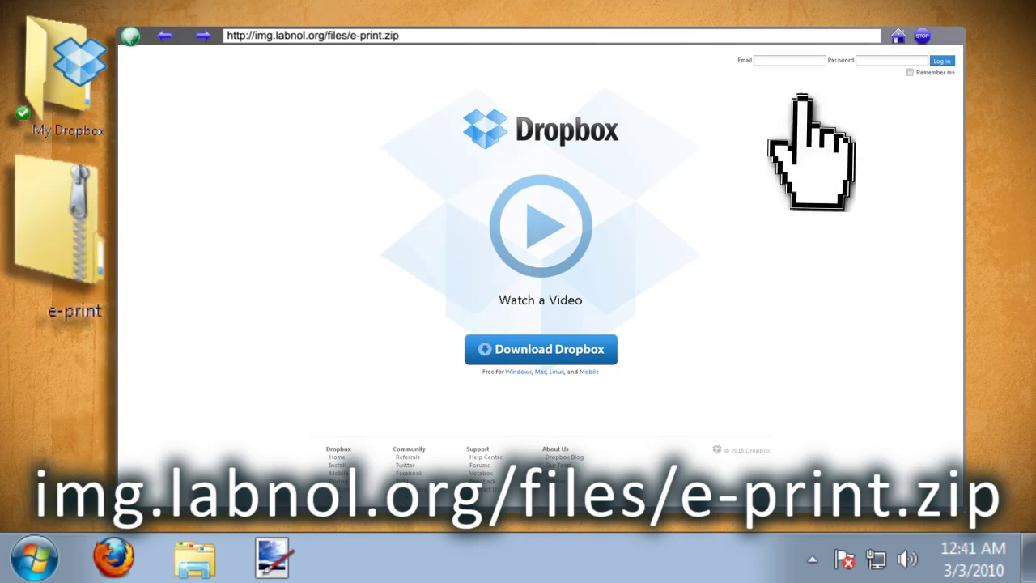
click(947, 32)
right_click(72, 192)
click(102, 192)
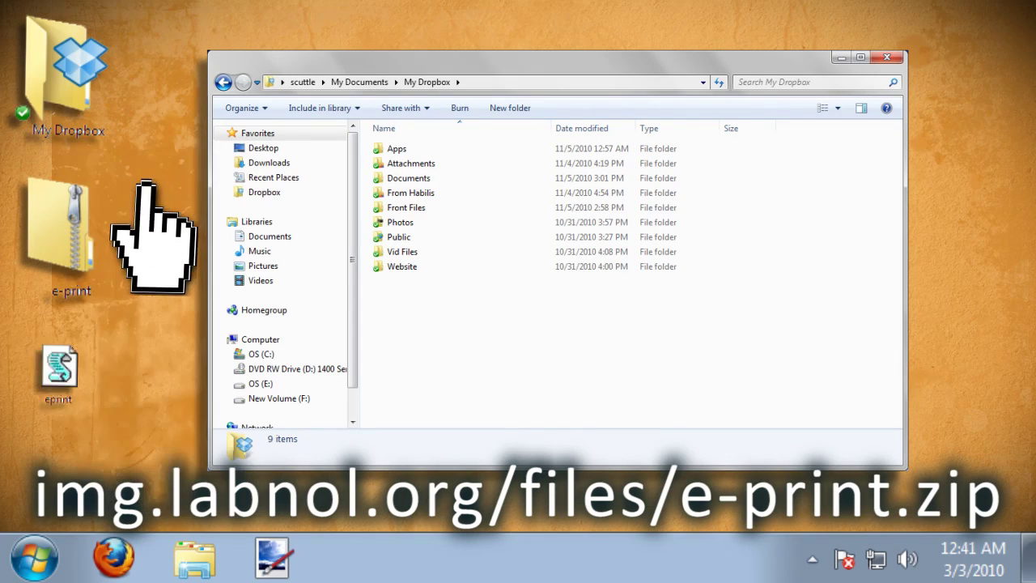
double_click(60, 362)
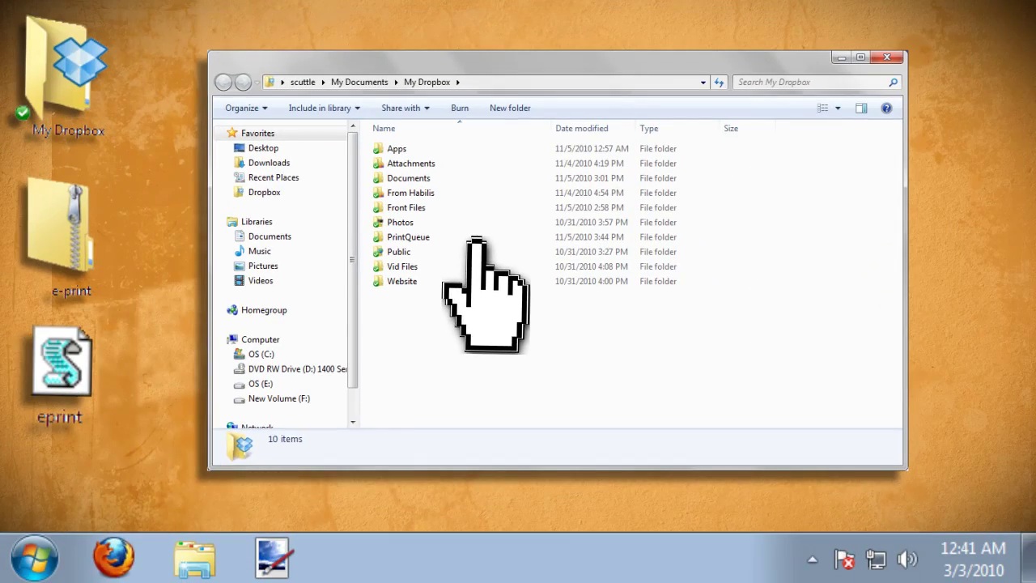
- Move the eprint script into the Start menu's Startup folder
click(34, 558)
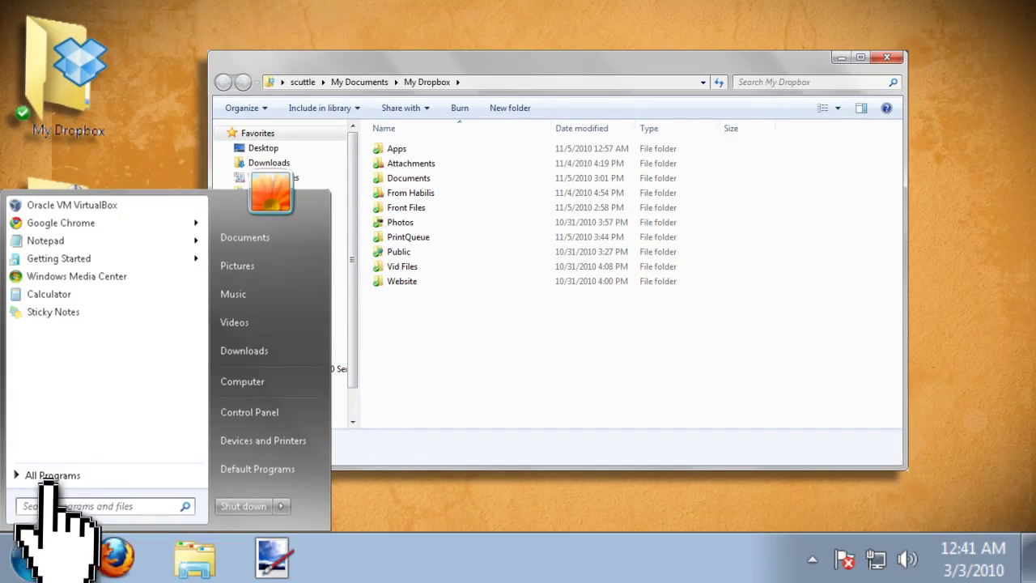
click(36, 472)
click(55, 381)
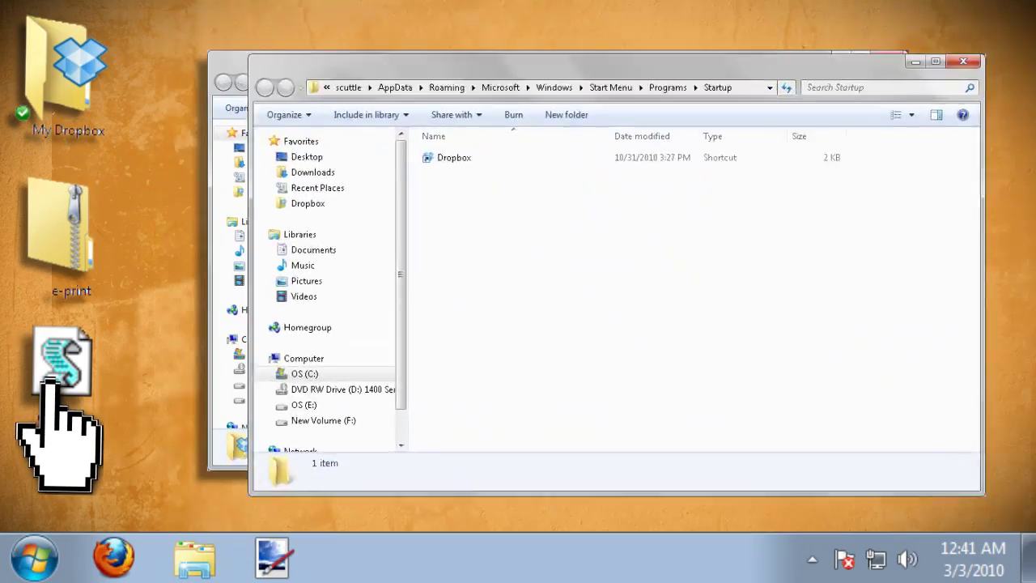
drag(56, 379, 472, 171)
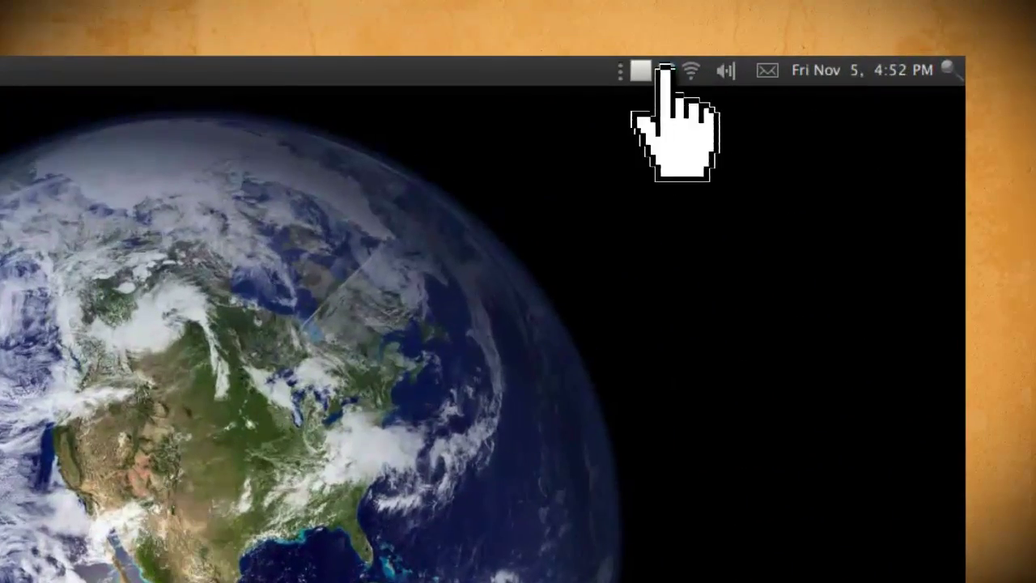
- Write a bash script in gedit that prints each /root/Dropbox/PrintQueue file with lpr, then Save As
click(664, 74)
drag(613, 235, 695, 546)
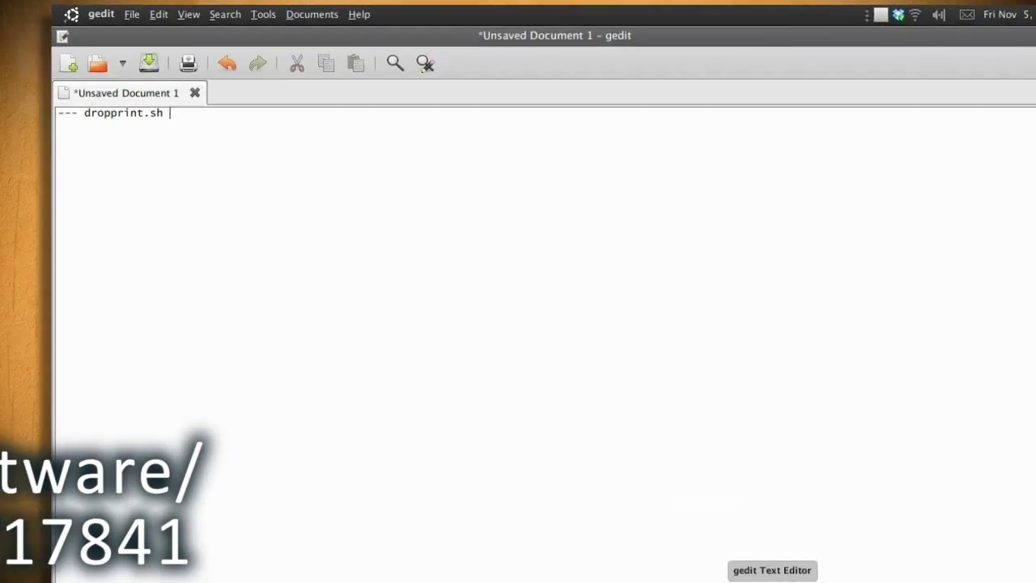
text(---  #!/bin/bash  export PrintQueue="/root/Dropbox/PrintQueue";  IFS=$'\n'  for PrintFile in $(/bin/ls -l)
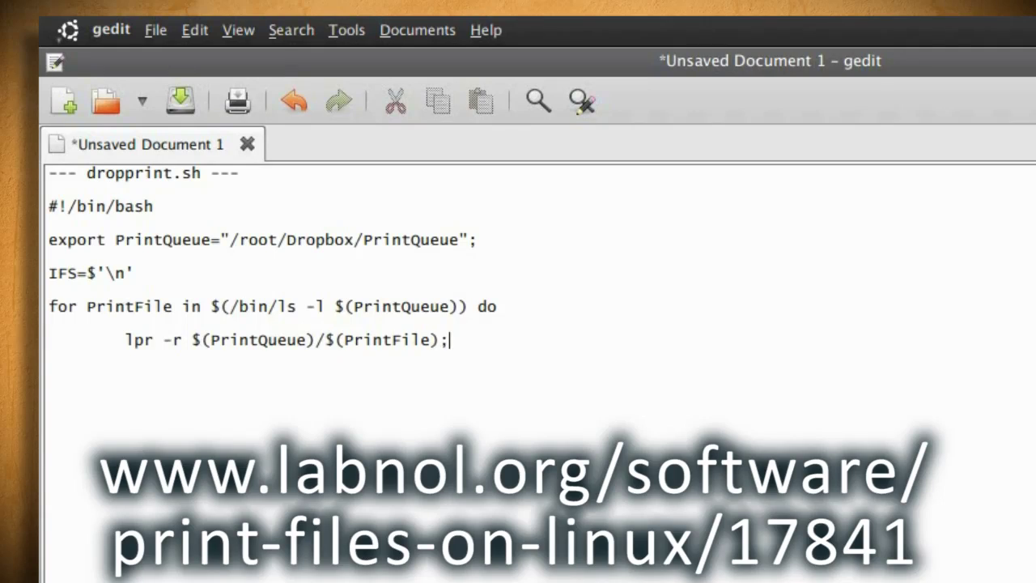
key(Return)
key(Return)
text(done)
key(Return)
click(155, 30)
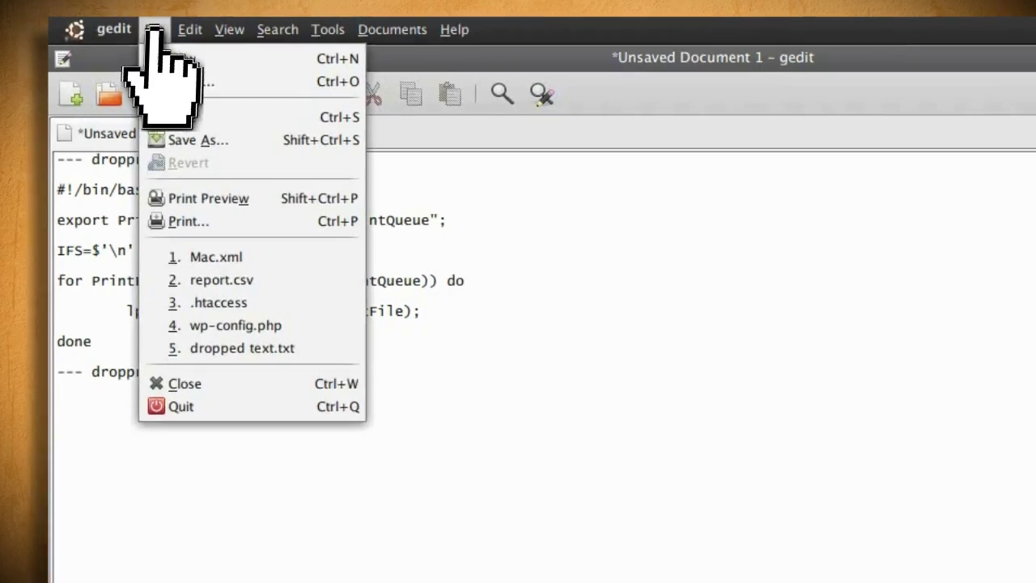
click(198, 139)
- Name the script dropprint.sh and add a crontab entry running it at minute 01 every hour
text(dropprint.sh)
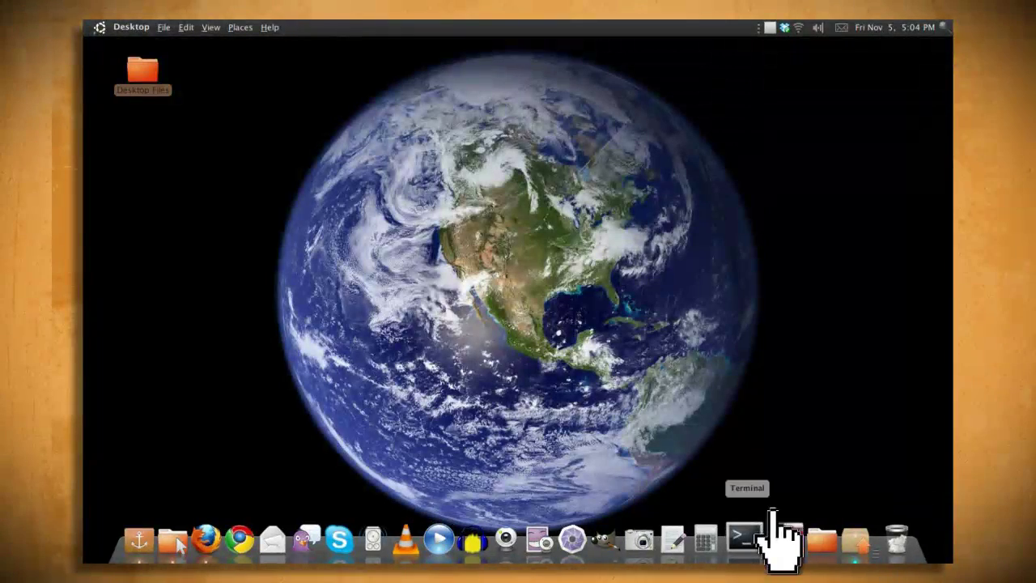
click(735, 522)
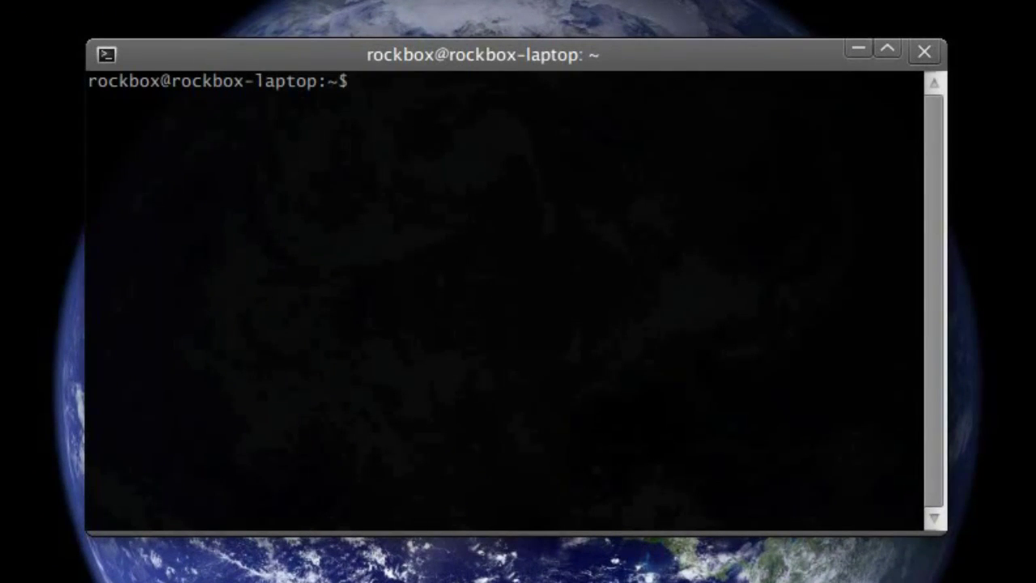
text(crontab -e)
key(Return)
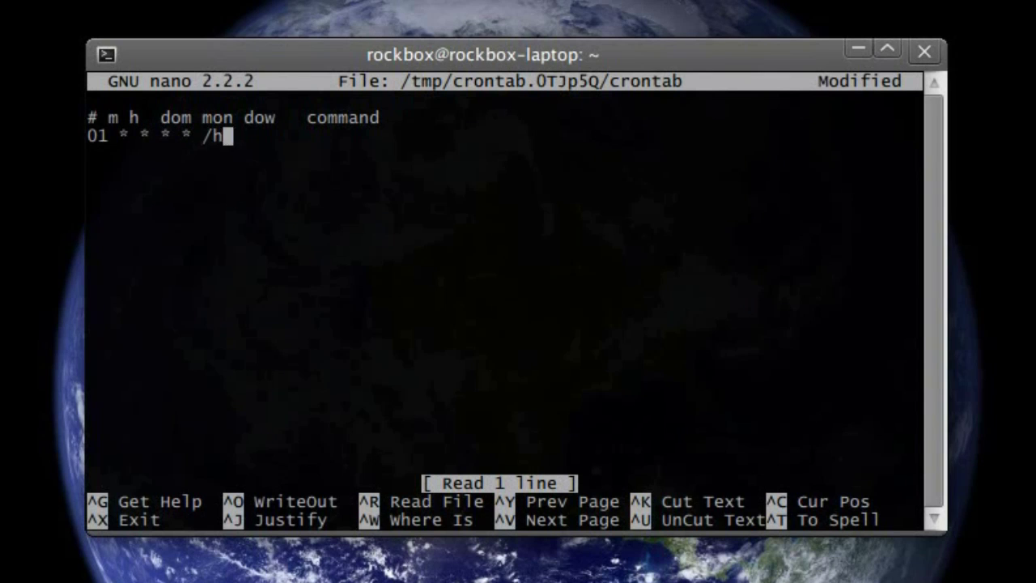
key(ctrl+x)
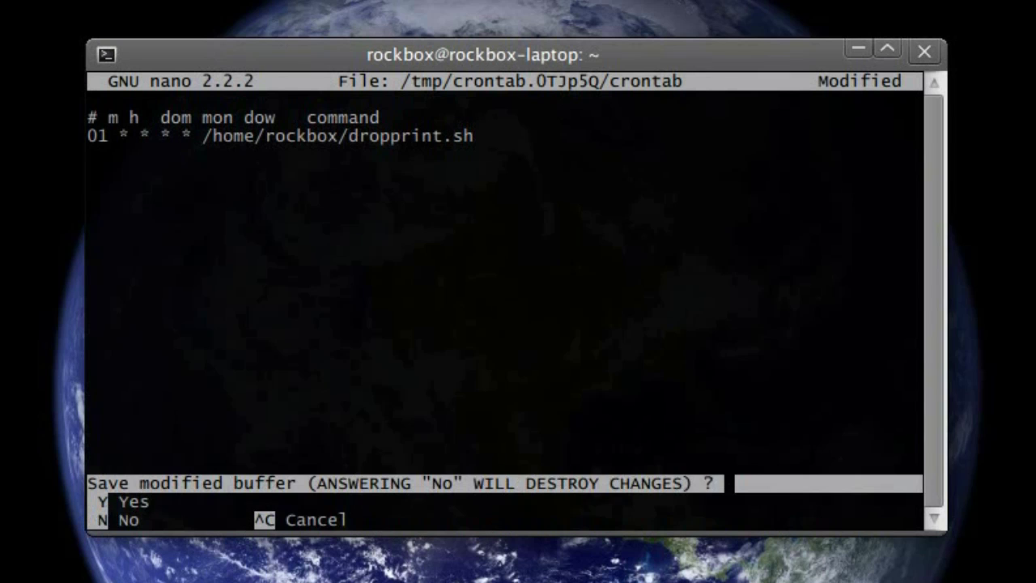
key(y)
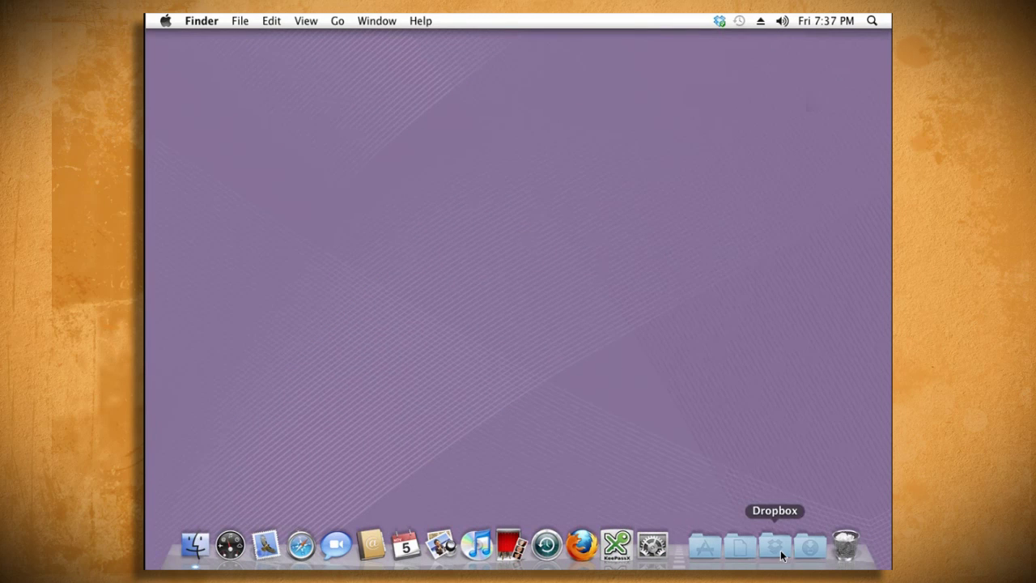
- Create a new folder named 'PrintQueue' in the Mac's Dropbox folder
click(779, 554)
click(792, 484)
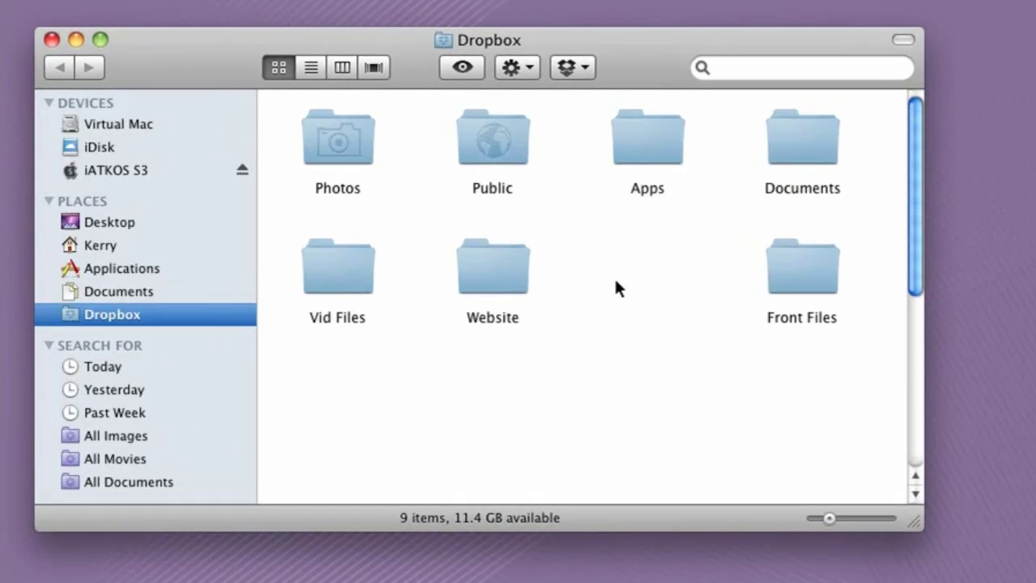
right_click(540, 254)
click(650, 293)
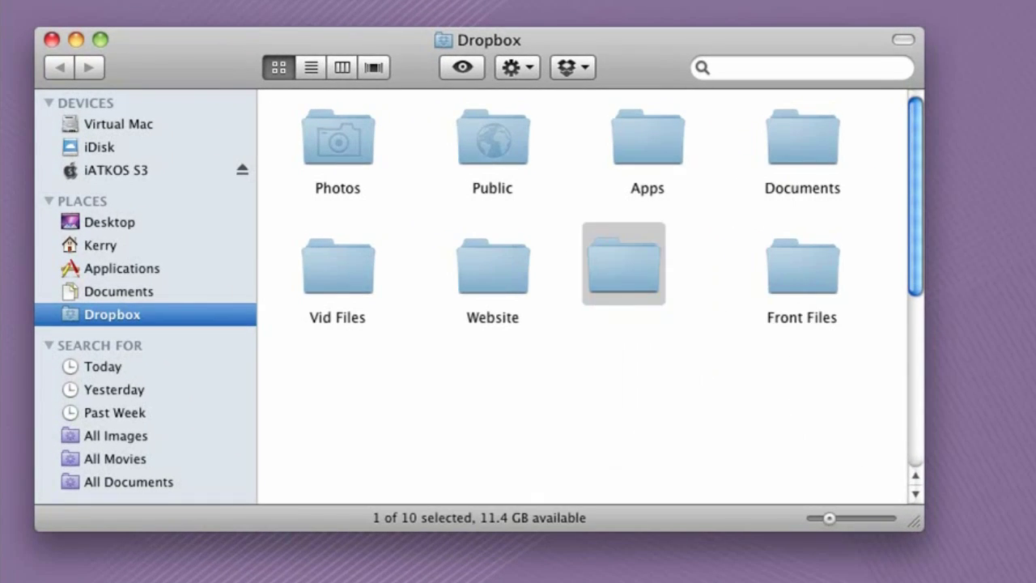
text(PrintQueue)
key(Return)
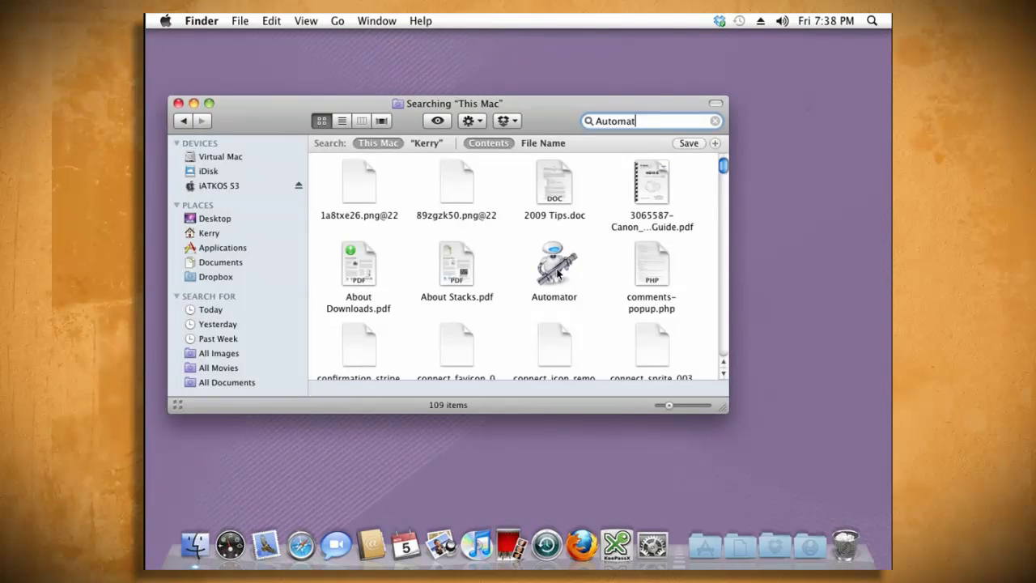
- Start a new Automator Folder Action workflow watching the PrintQueue folder
click(571, 280)
double_click(557, 275)
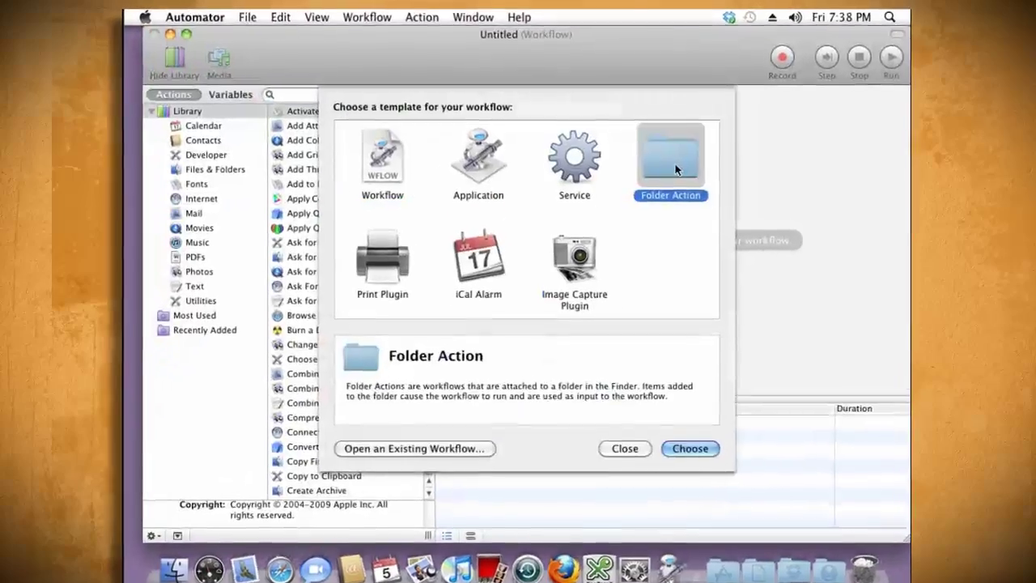
click(689, 447)
click(794, 108)
click(745, 129)
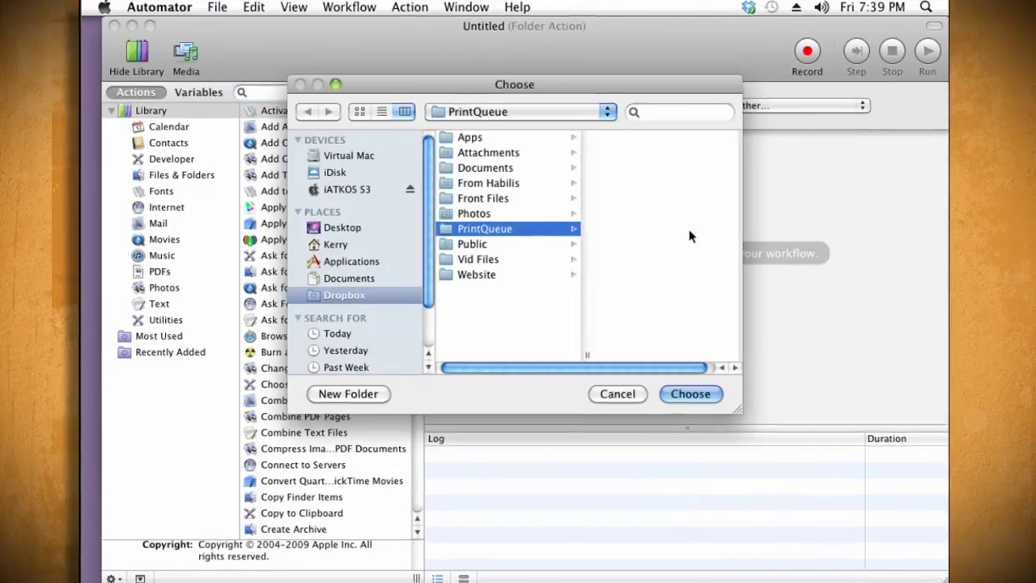
click(691, 393)
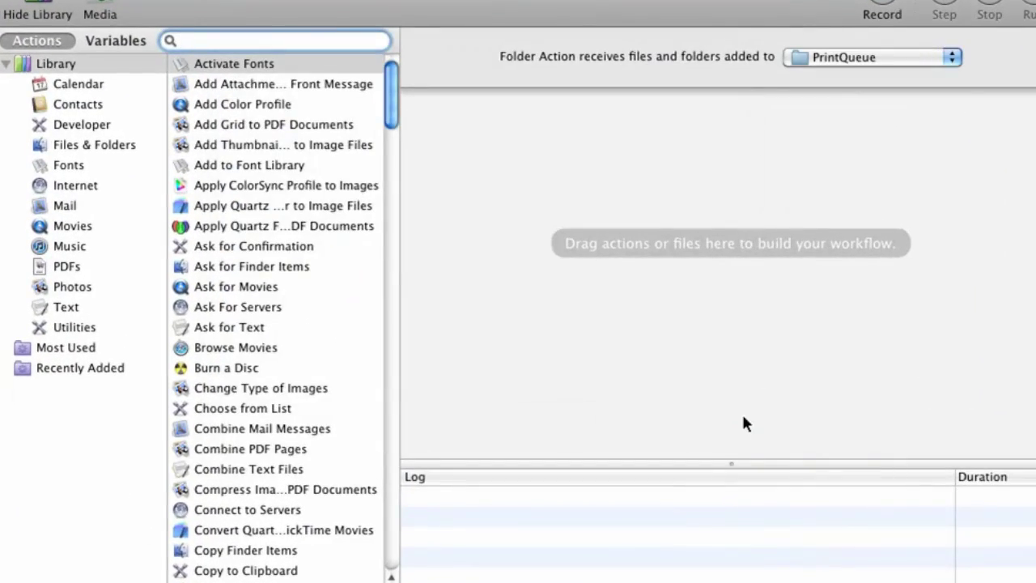
- Add the Print Finder Items and Move Finder Items to Trash actions to the workflow
text(P)
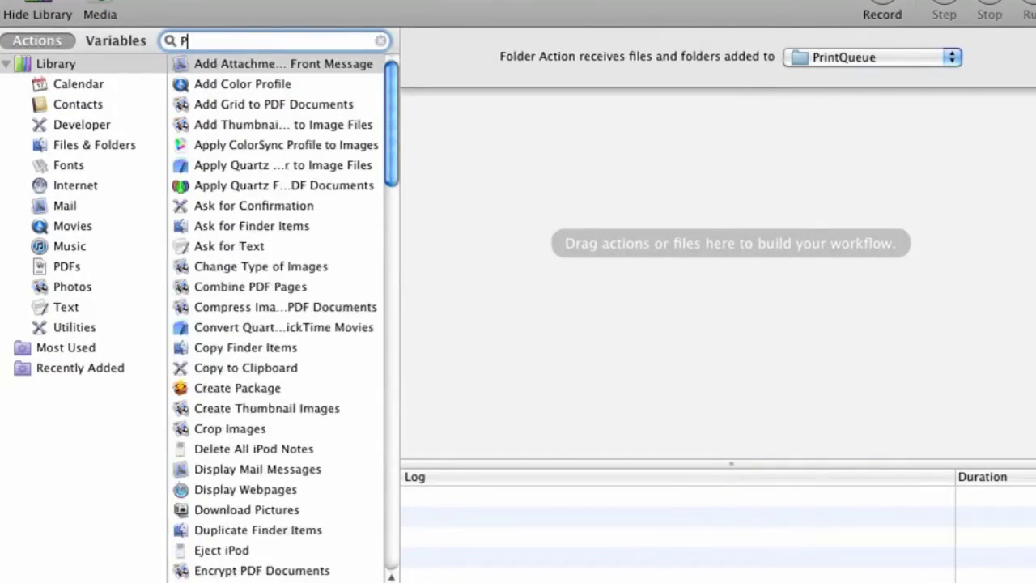
text(rint)
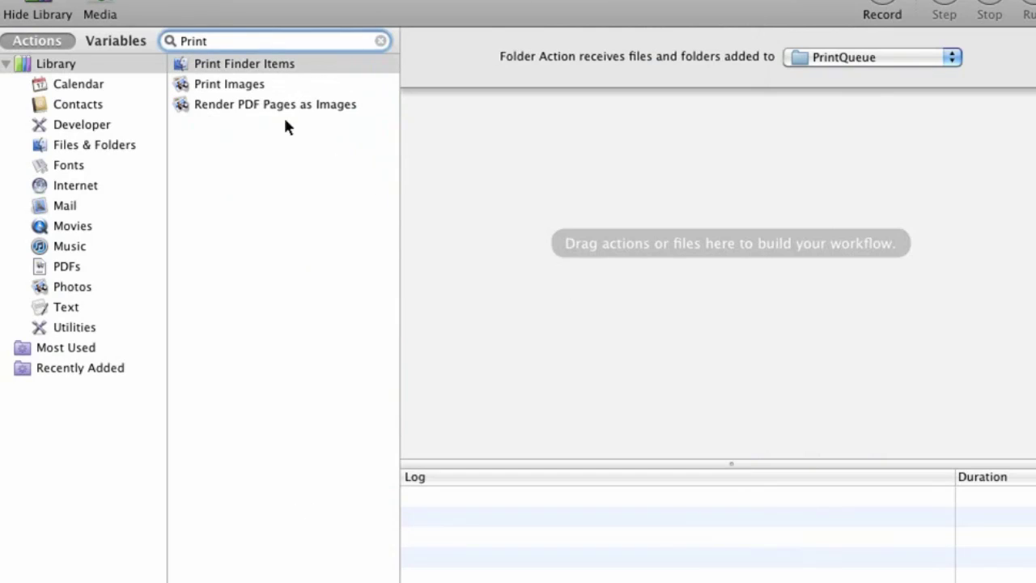
click(242, 67)
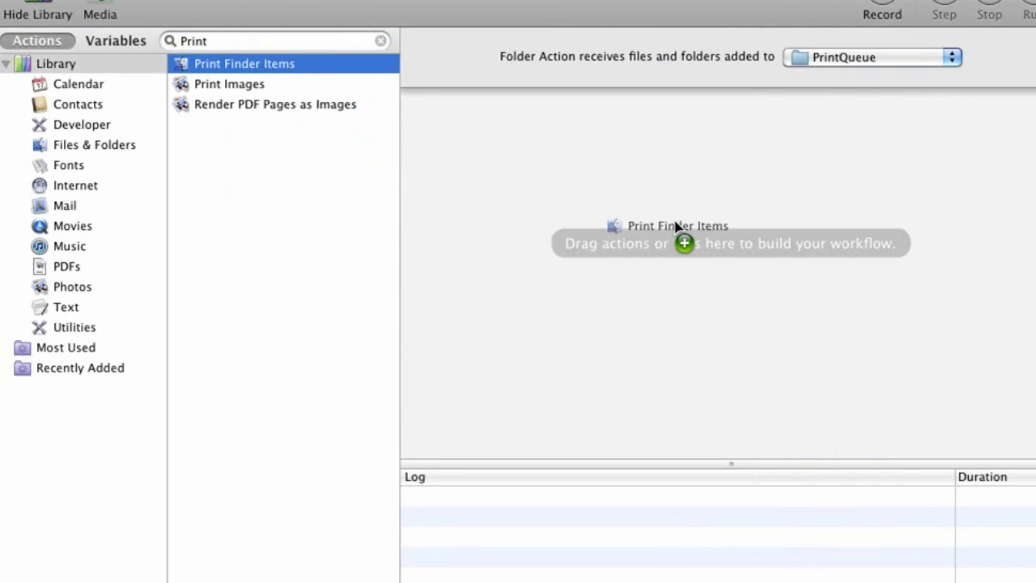
drag(661, 231, 661, 231)
key(super+alt+f)
text(Movi)
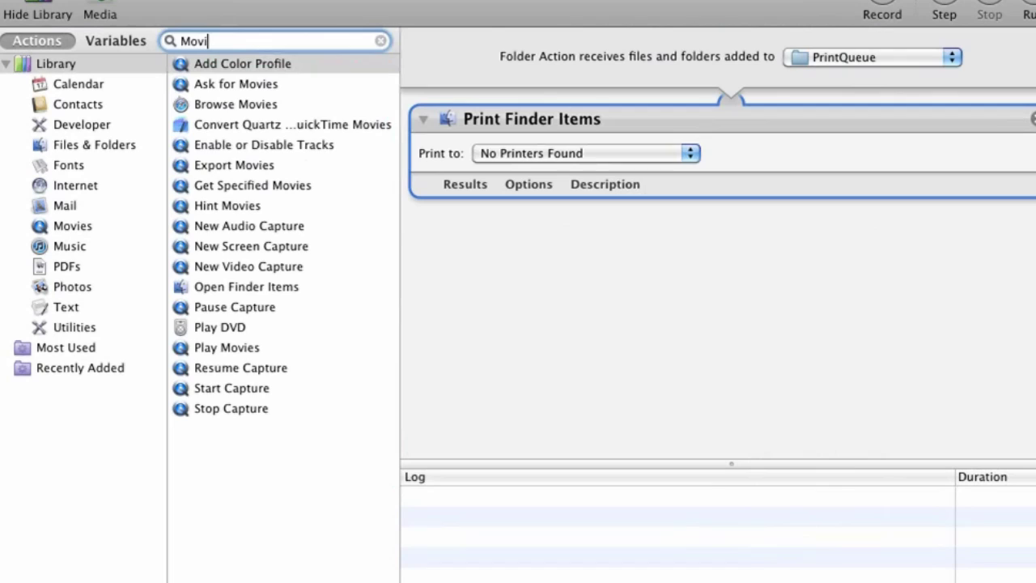
key(BackSpace)
text(e)
drag(213, 87, 526, 267)
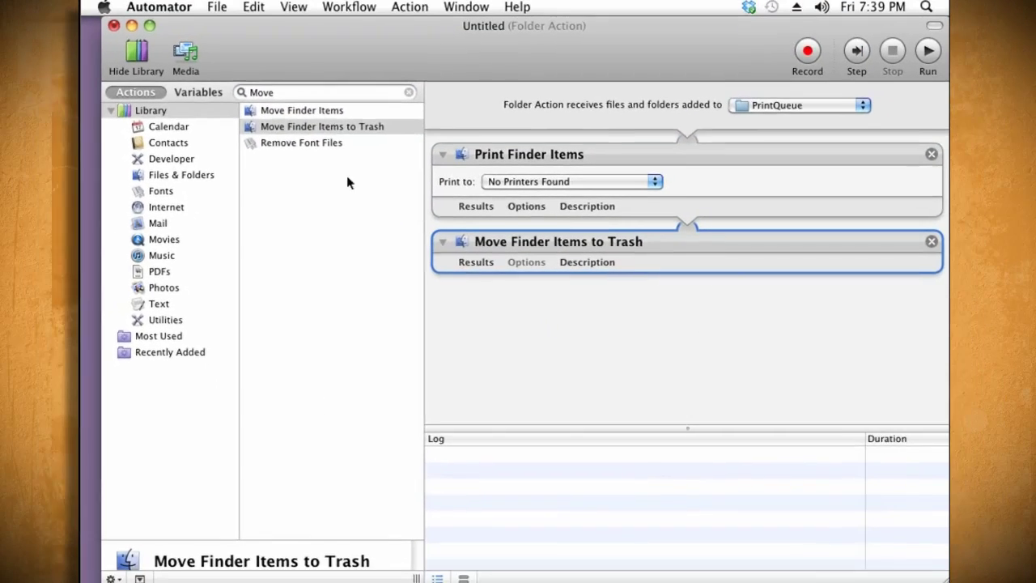
- Save the folder action as ePrint
click(217, 6)
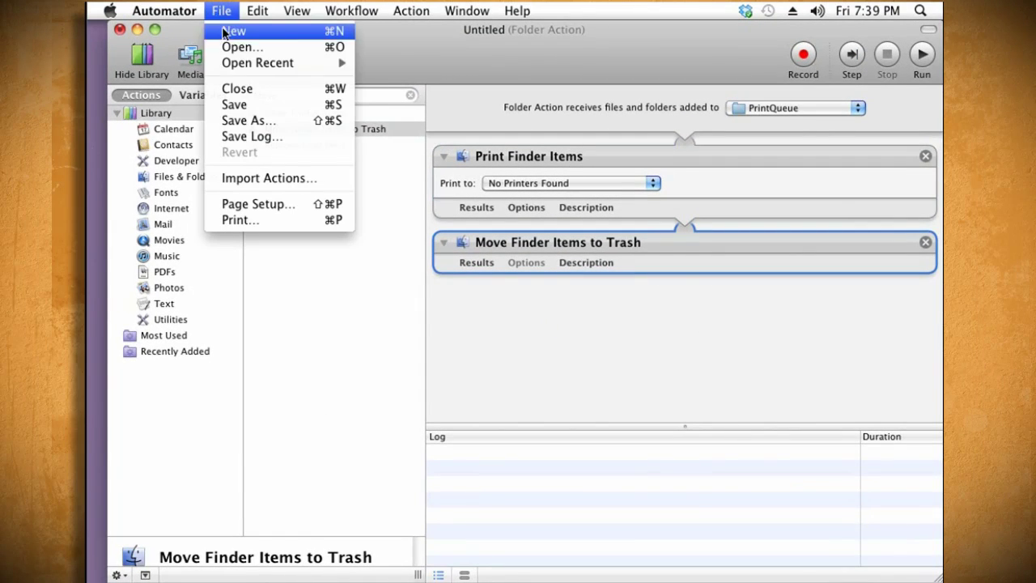
click(259, 121)
text(ePrin)
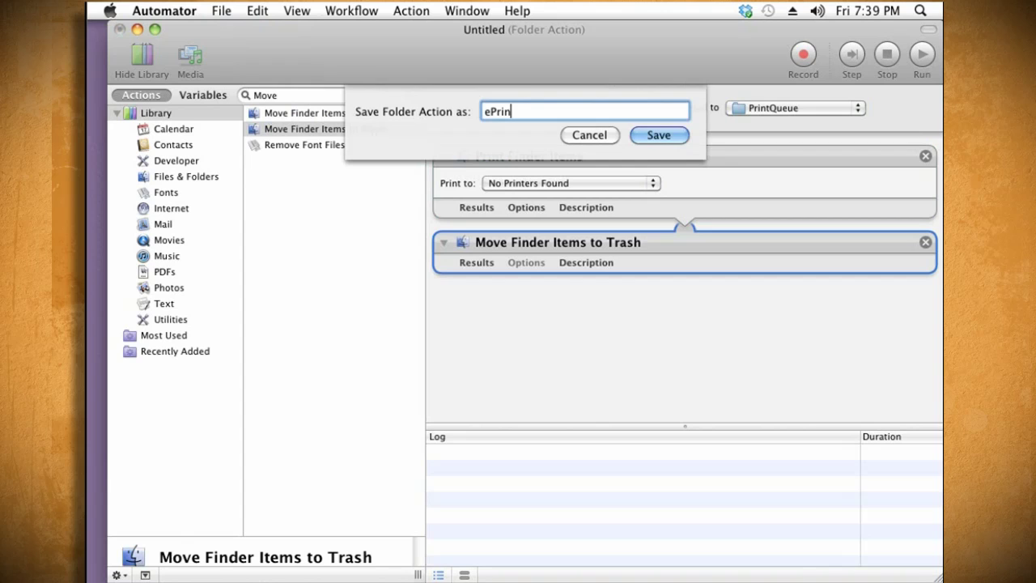
click(660, 135)
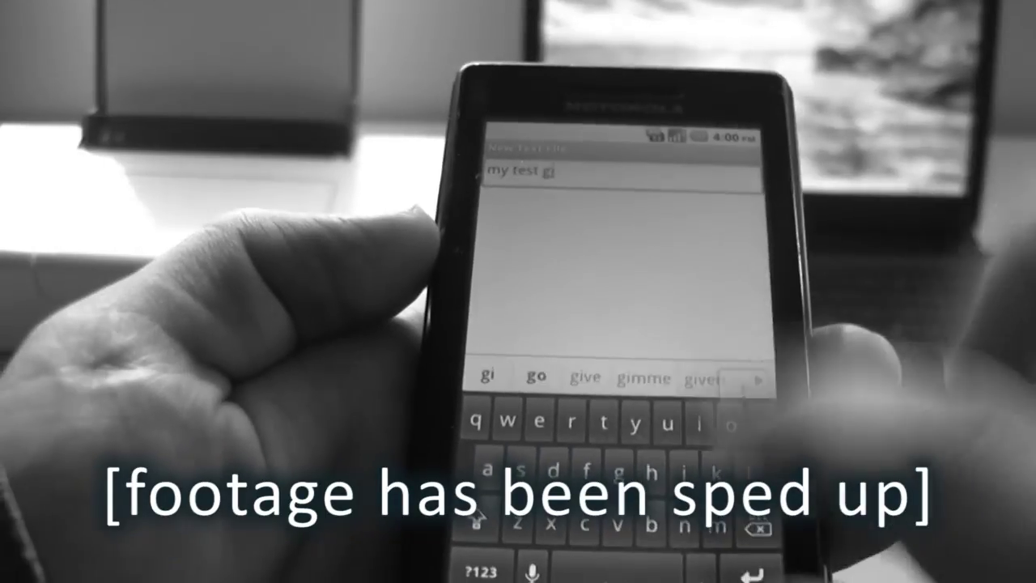
- Finish the phone test note and save it as myfile.txt
key(BackSpace)
key(BackSpace)
text(file)
key(Menu)
click(537, 509)
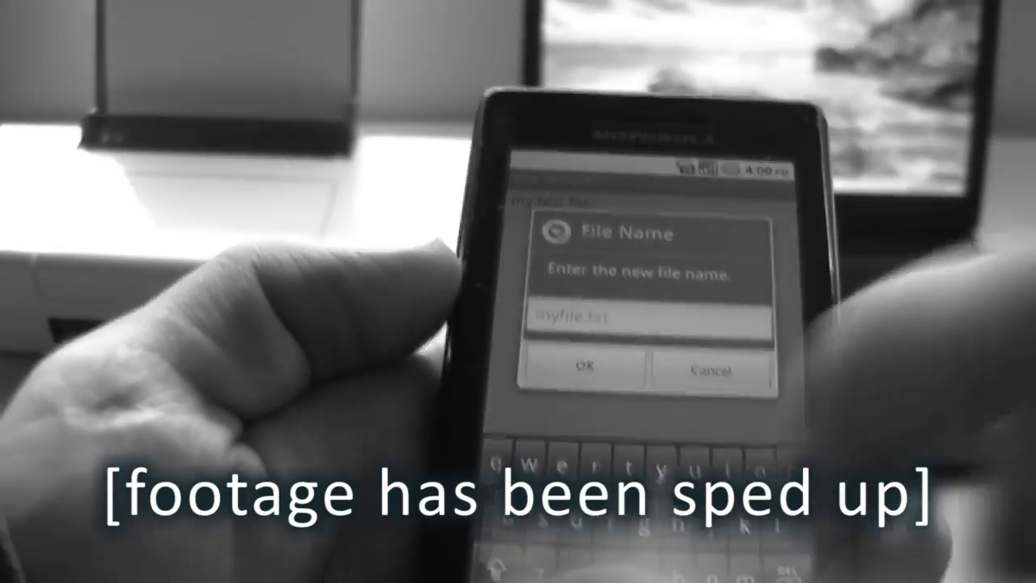
text(1.txt)
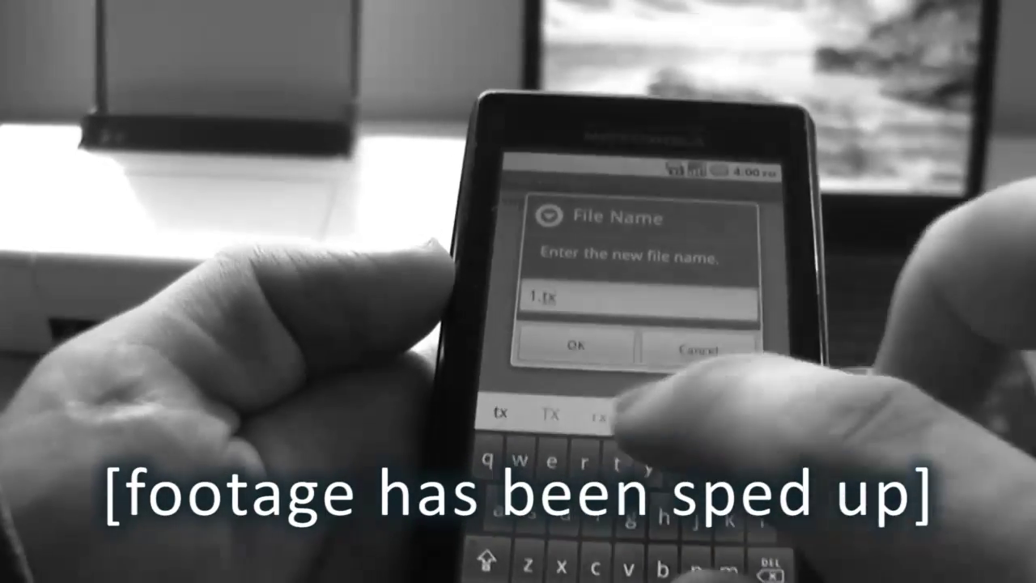
click(584, 366)
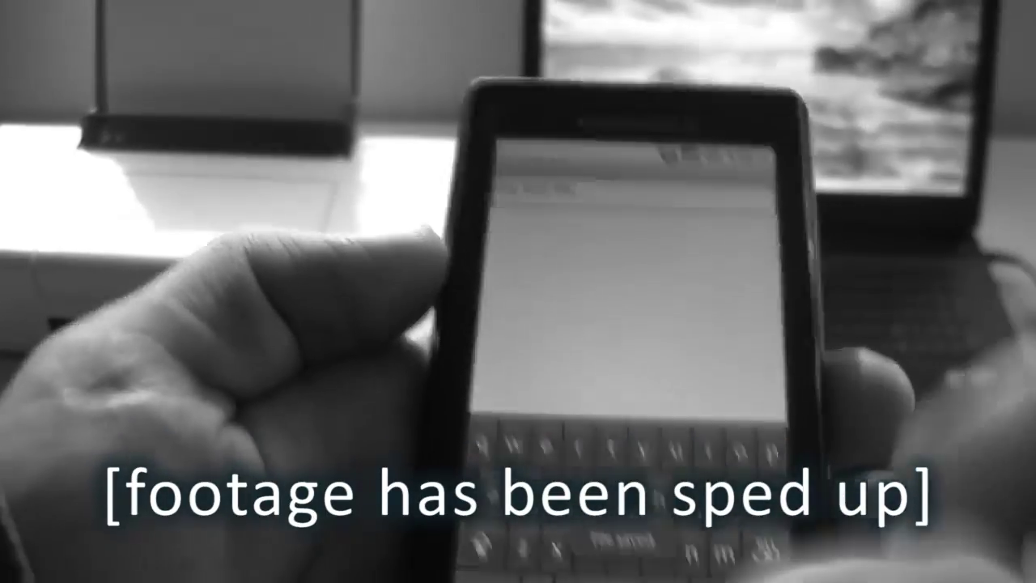